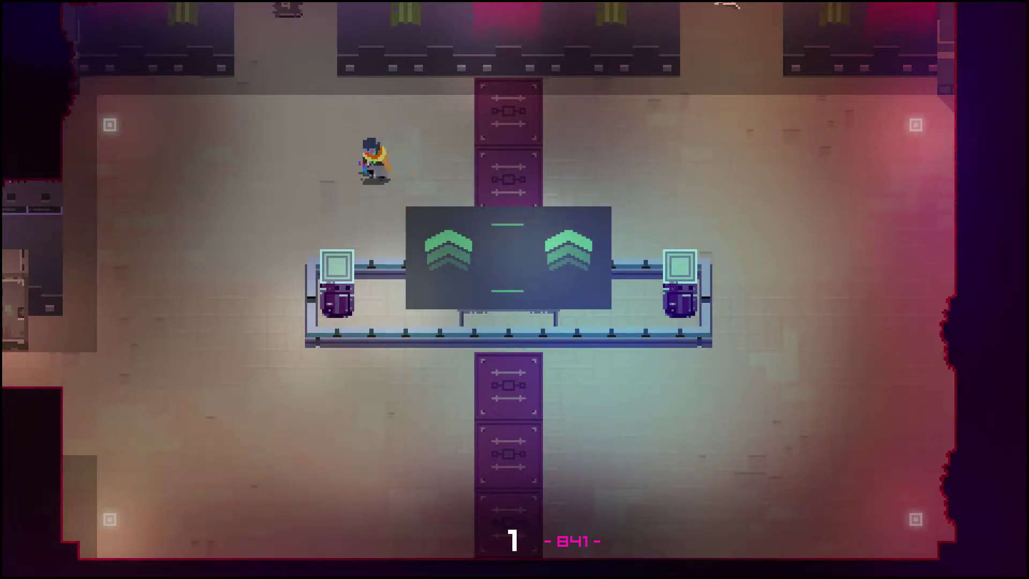
# - Dash and strike the enemies near the top centre, dash to the right edge, then pause
pyautogui.press('space')
pyautogui.click(349, 136)
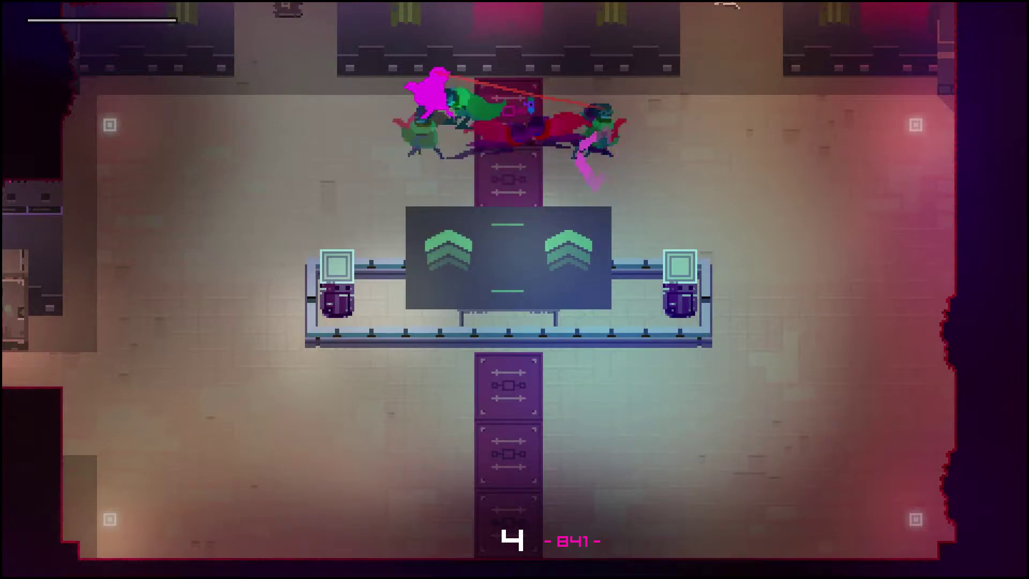
pyautogui.click(507, 145)
pyautogui.press('space')
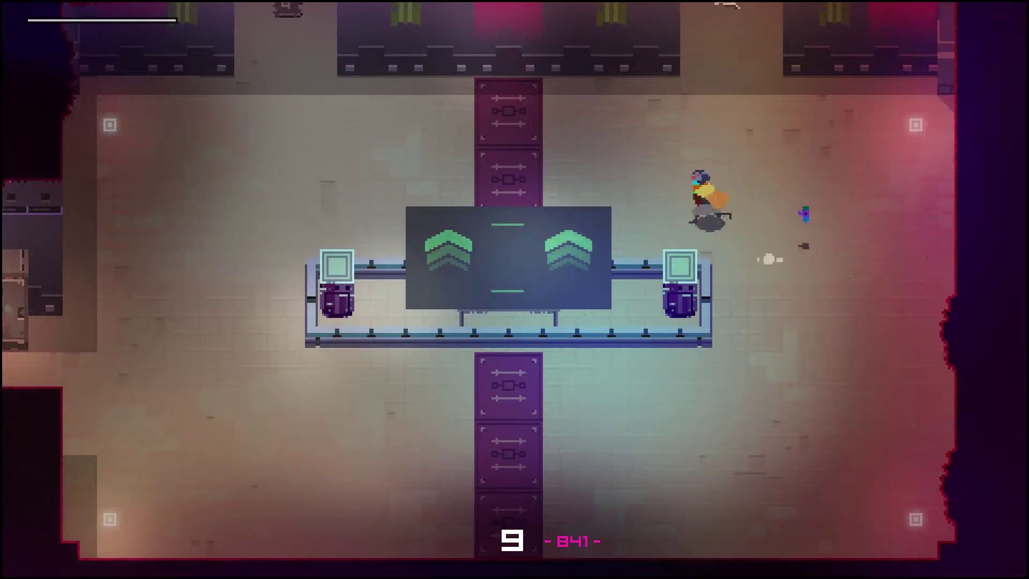
pyautogui.press('Escape')
# - Open the Settings screen under Settings + Controls and check the dash type setting
pyautogui.press('Down')
pyautogui.press('Down')
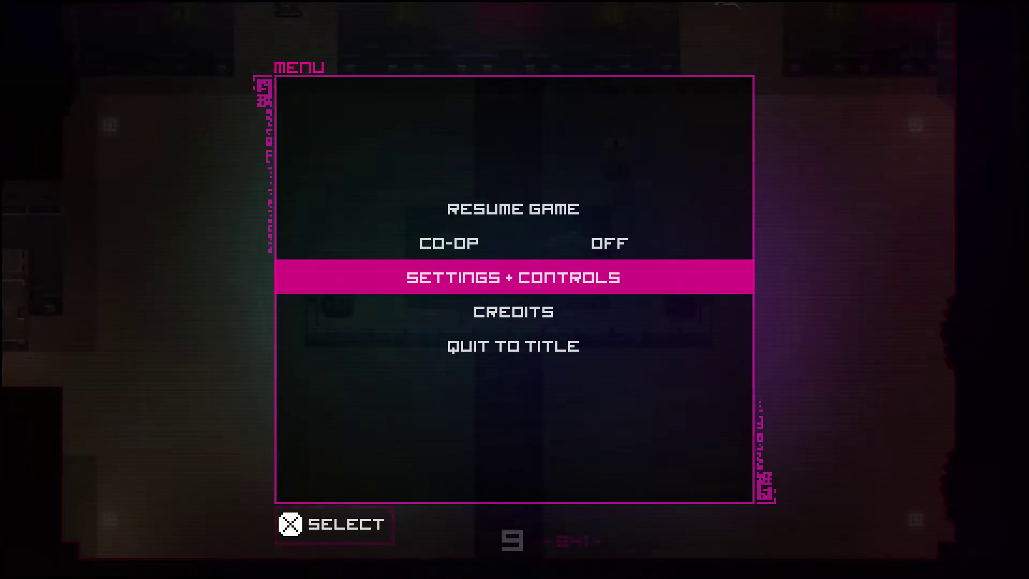
pyautogui.press('Return')
pyautogui.press('Return')
pyautogui.press('Down')
pyautogui.press('Down')
pyautogui.press('Down')
pyautogui.press('Down')
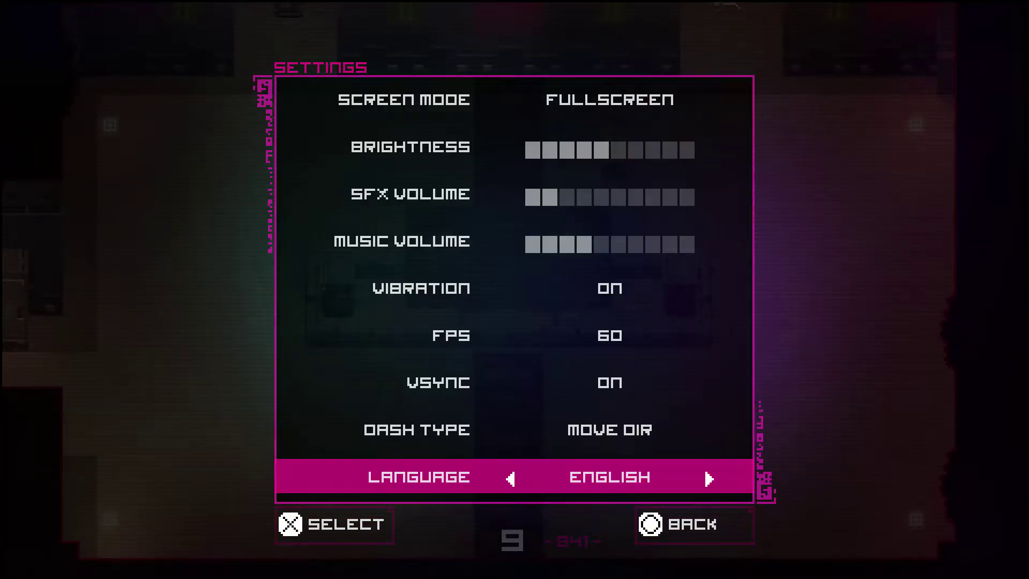
pyautogui.press('Up')
# - View the Standard KEYBOARD+M bindings, then back out of the menus and resume the game
pyautogui.press('Escape')
pyautogui.press('Down')
pyautogui.press('Return')
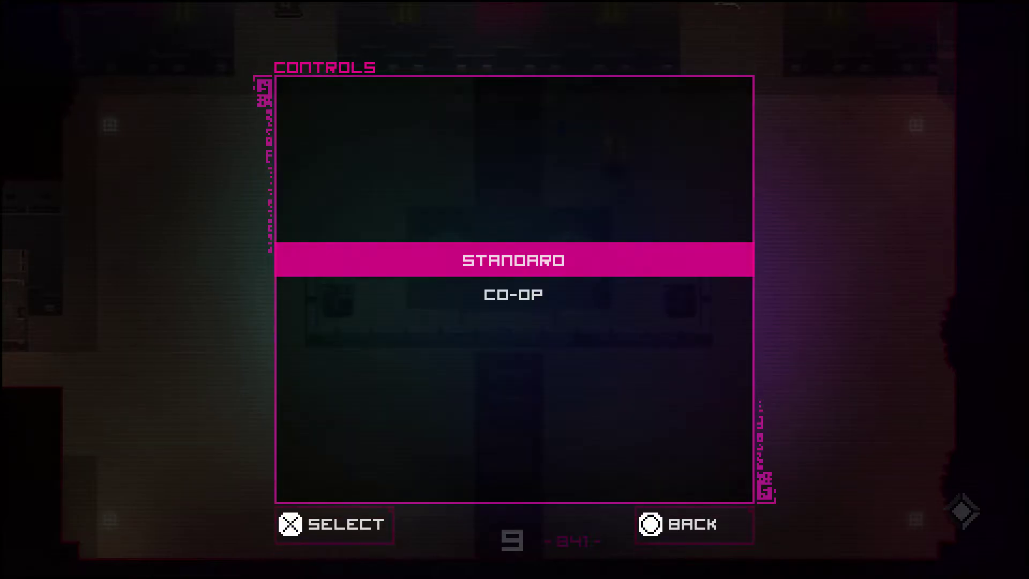
pyautogui.press('Return')
pyautogui.press('Right')
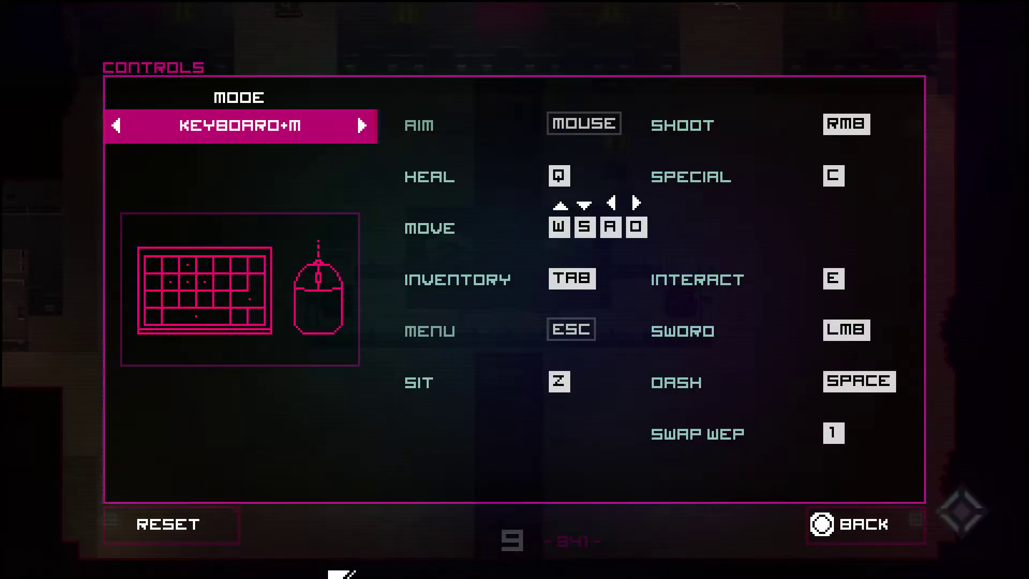
pyautogui.click(853, 525)
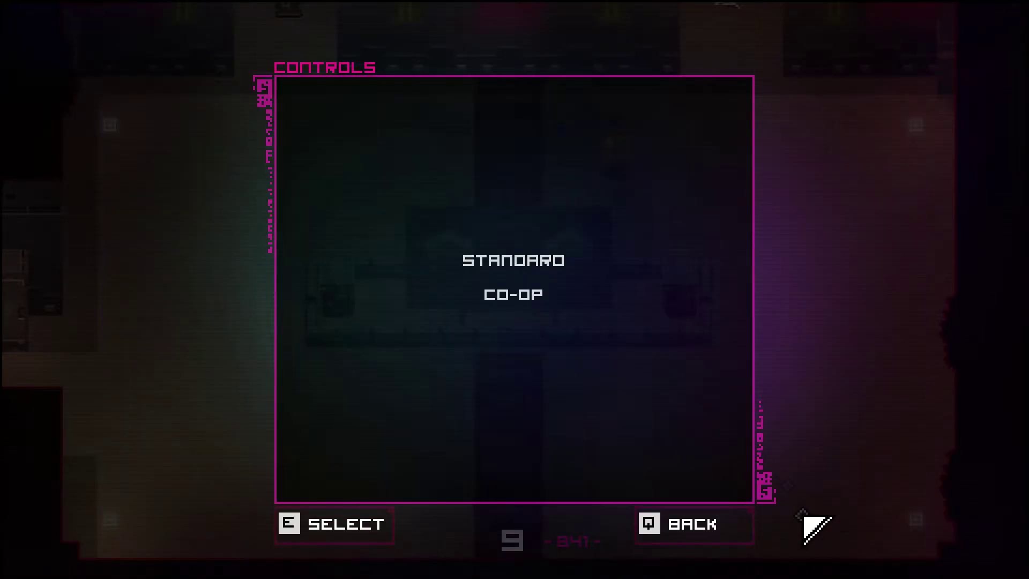
pyautogui.click(724, 527)
pyautogui.click(727, 531)
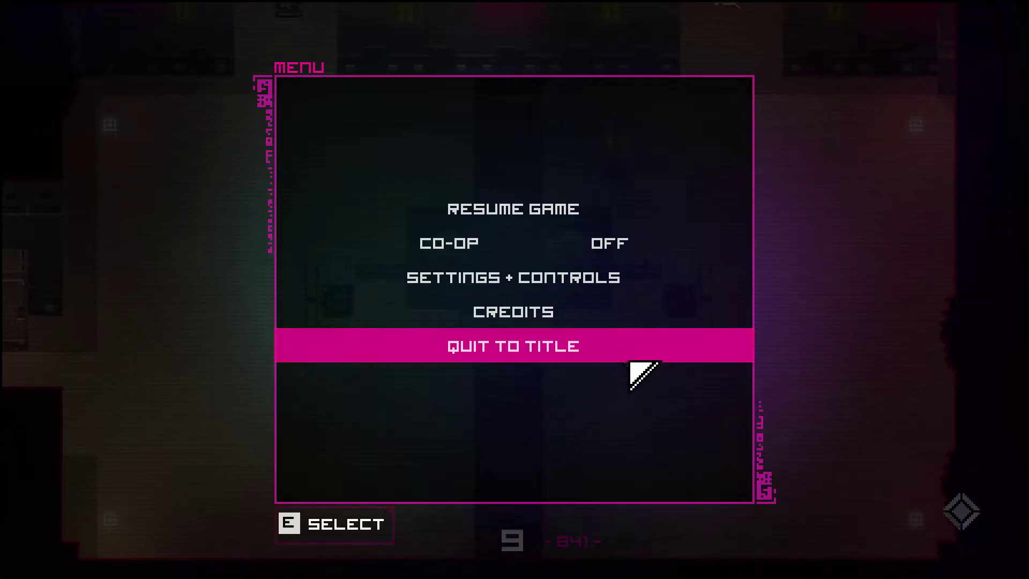
pyautogui.click(527, 211)
# - Attack around the purple strip and start chaining dashes left and right across it
pyautogui.click(472, 172)
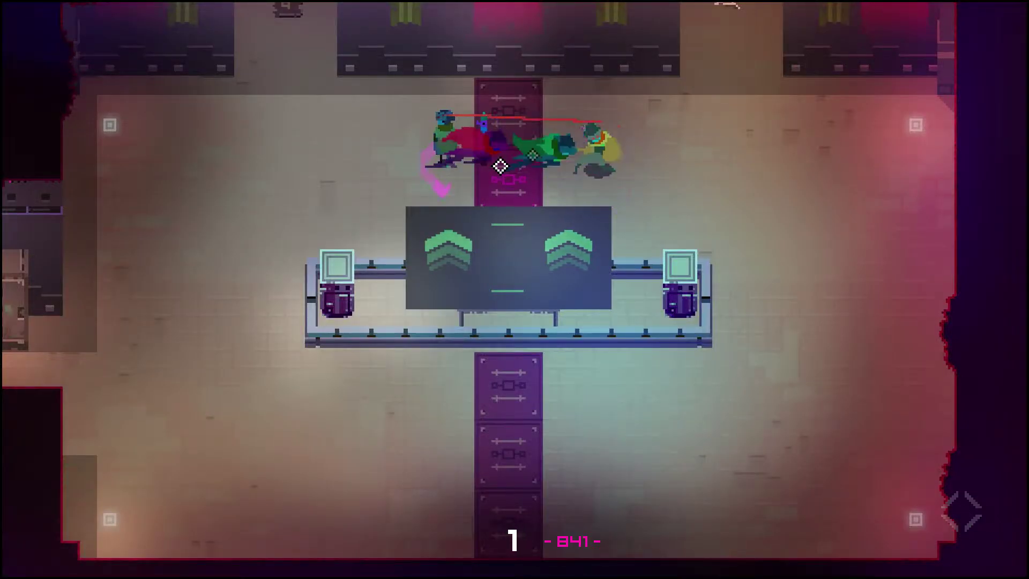
pyautogui.press('d')
pyautogui.press('space')
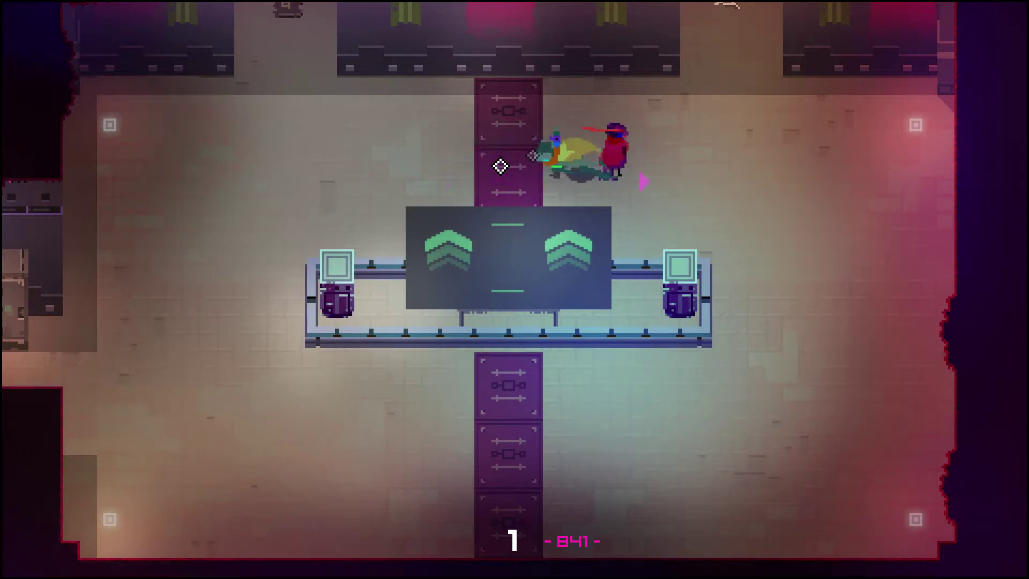
pyautogui.press('a')
pyautogui.press('space')
pyautogui.press('d')
pyautogui.press('space')
# - Finish the dash chain beside the strip, then Alt+Tab to Steam
pyautogui.press('a')
pyautogui.press('space')
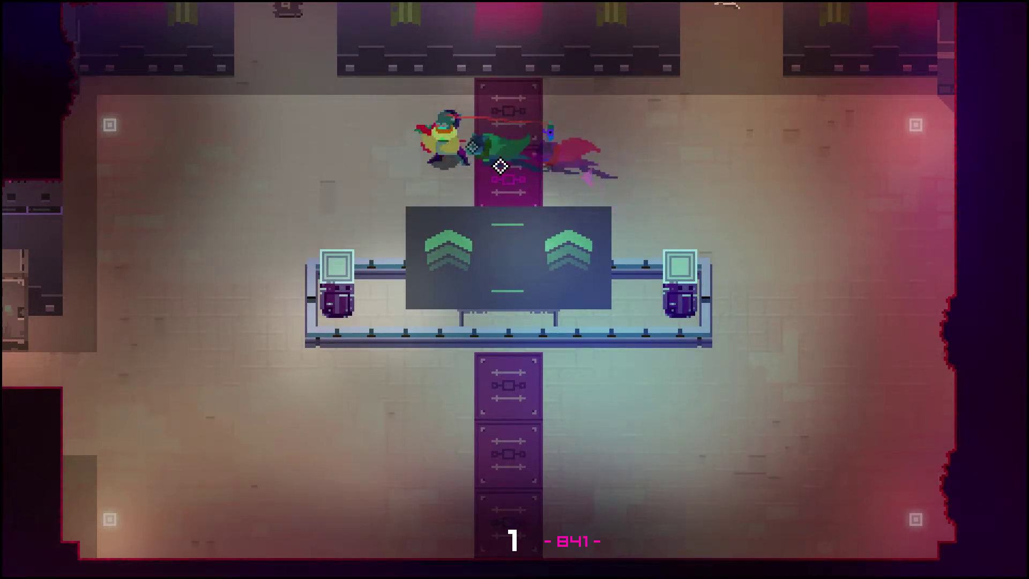
pyautogui.press('d')
pyautogui.press('space')
pyautogui.press('a')
pyautogui.press('space')
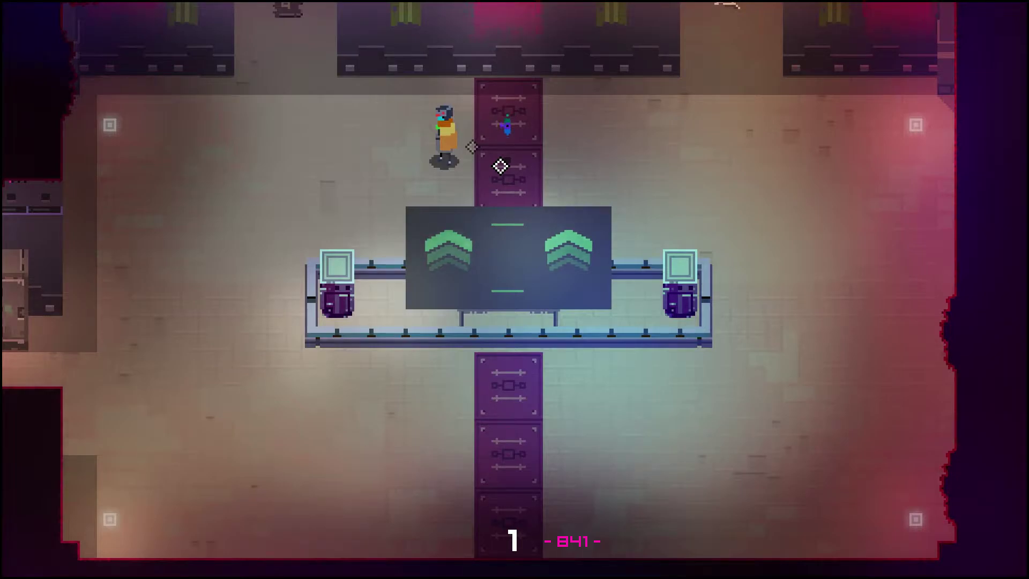
pyautogui.hotkey('alt', 'Tab')
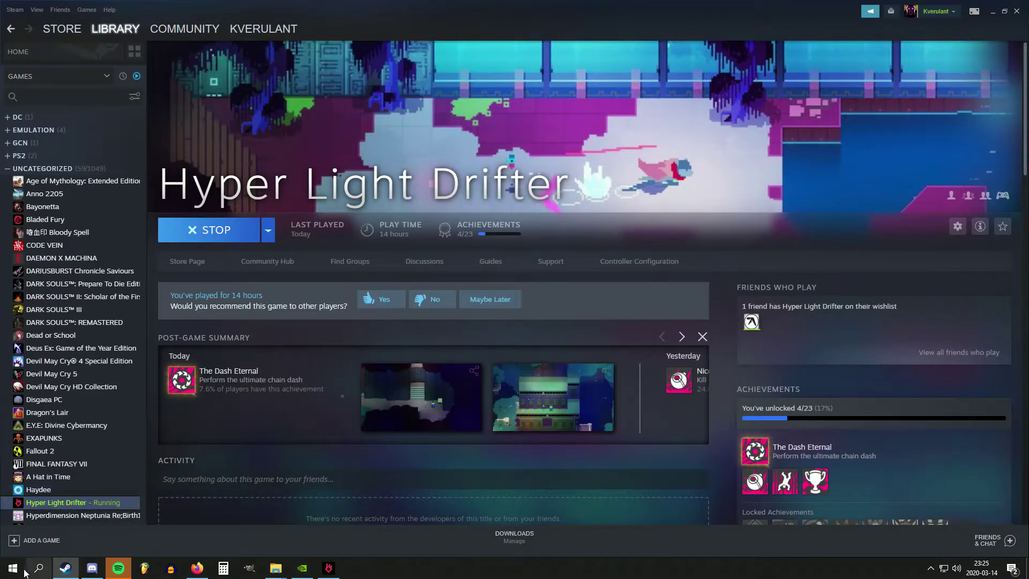
# - Launch Python IDLE from the Start menu and create a new untitled file
pyautogui.click(12, 568)
pyautogui.click(65, 366)
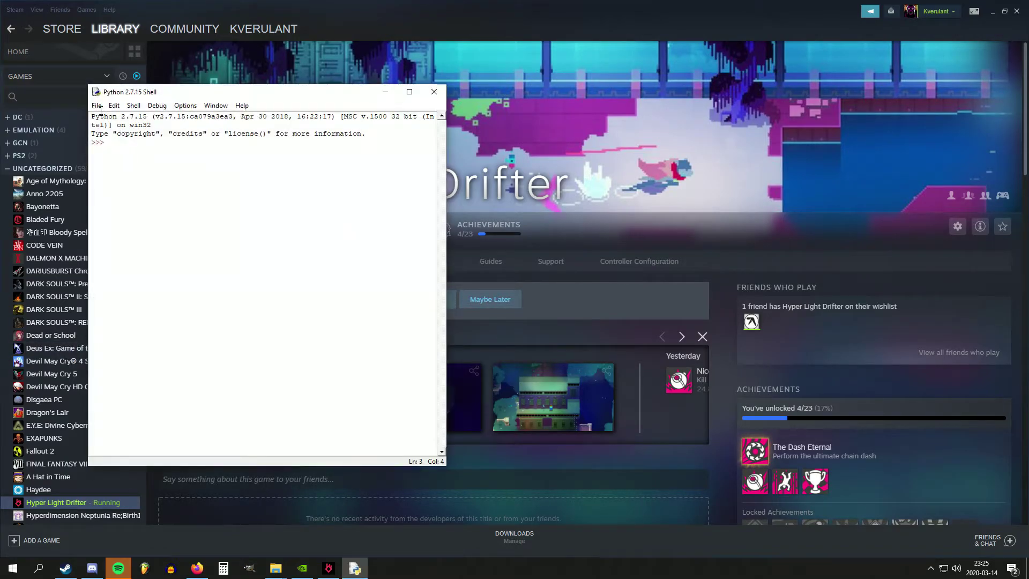
pyautogui.click(100, 110)
pyautogui.click(100, 117)
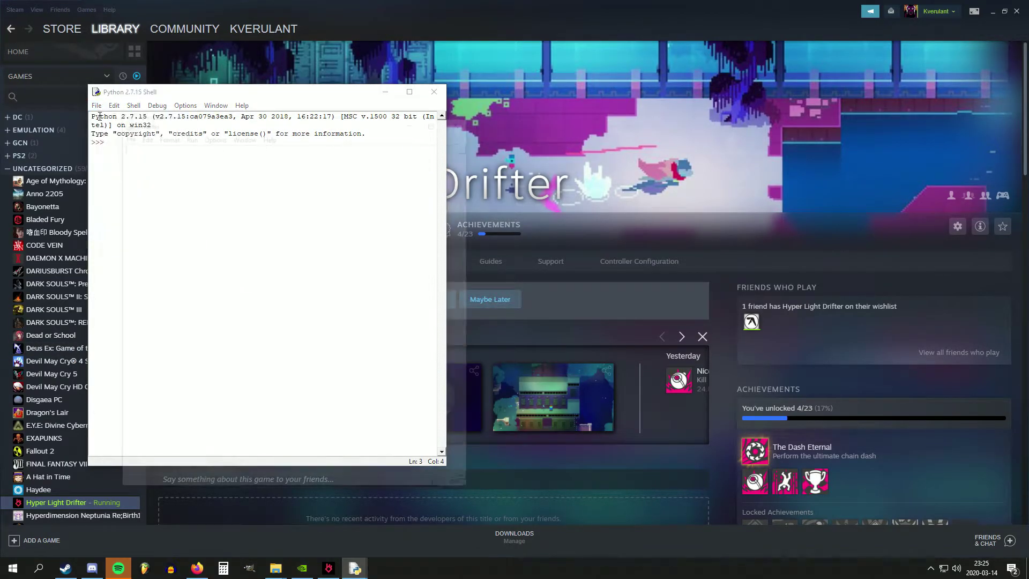
# - Save the new script as test.py in the E:\test folder
pyautogui.click(125, 133)
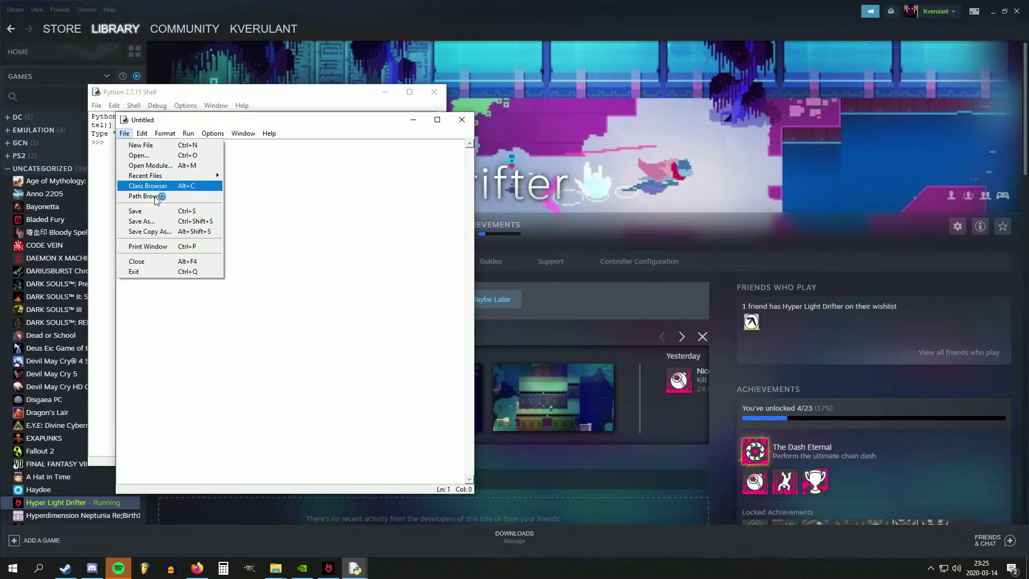
pyautogui.click(162, 222)
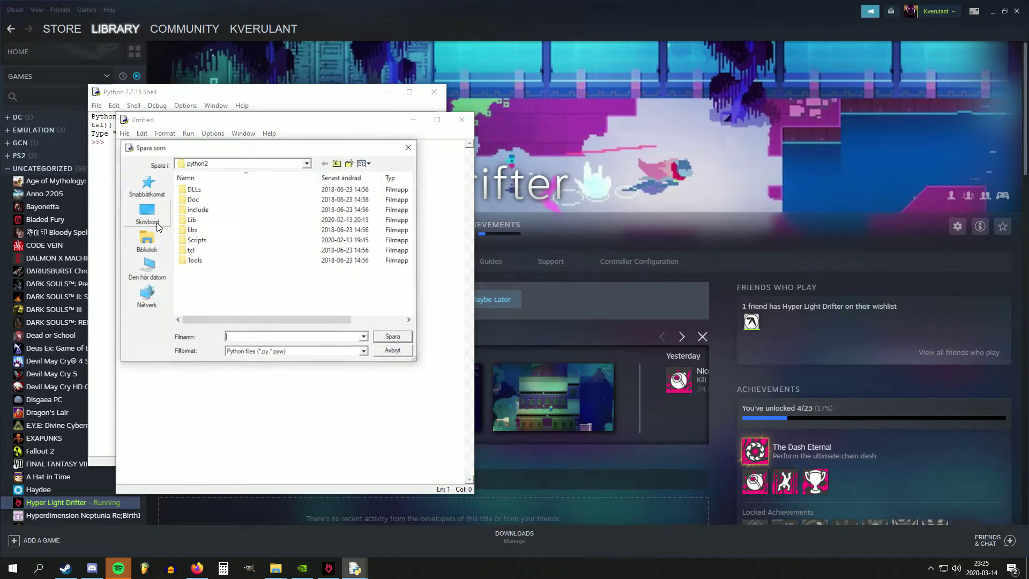
pyautogui.click(153, 272)
pyautogui.doubleClick(264, 260)
pyautogui.scroll(-5, 268, 267)
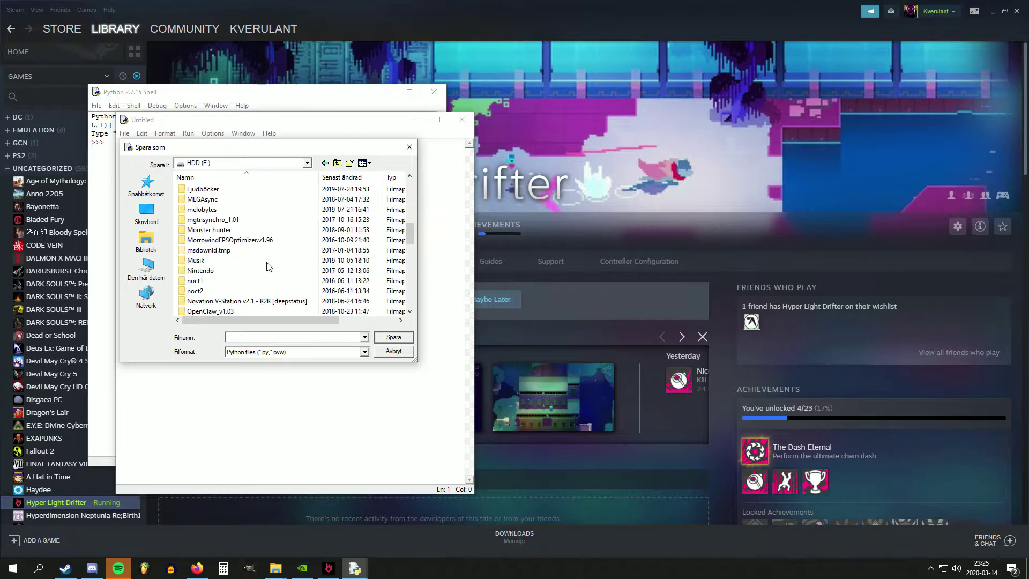
pyautogui.scroll(-3, 265, 262)
pyautogui.scroll(-3, 269, 259)
pyautogui.doubleClick(234, 249)
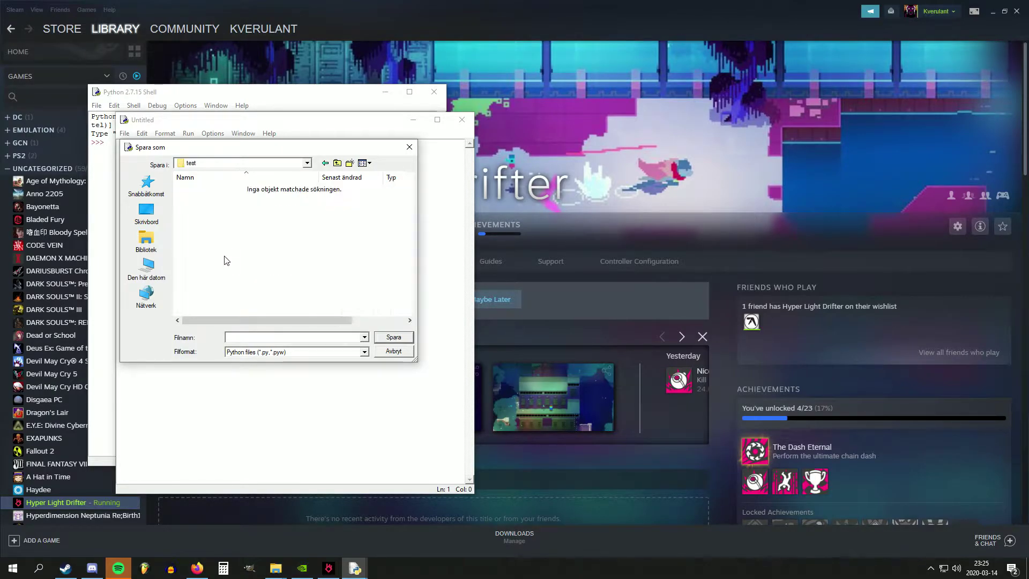
pyautogui.click(238, 334)
pyautogui.write('test')
pyautogui.press('Return')
pyautogui.write('ins')
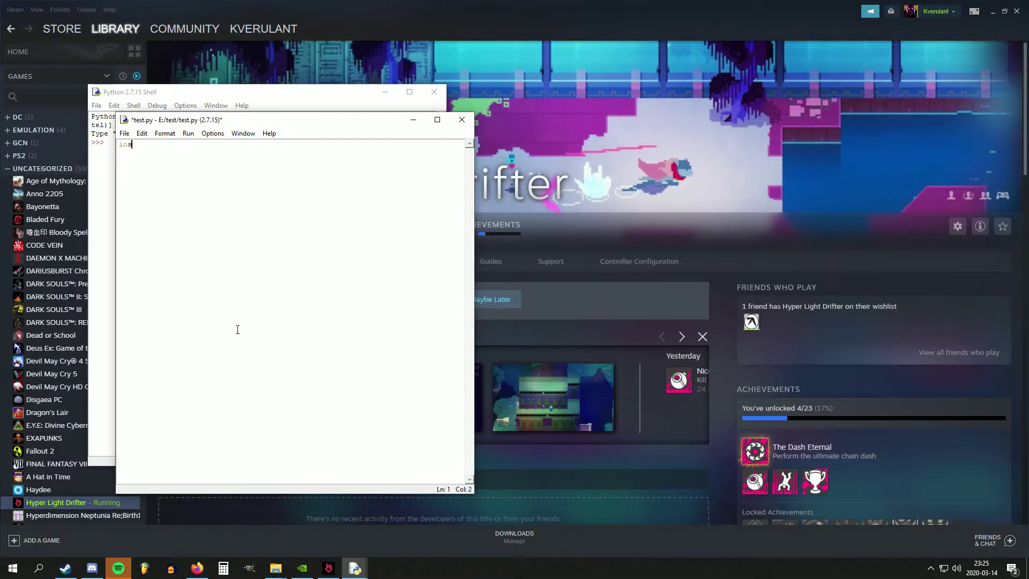
pyautogui.write('tall p')
pyautogui.write('ya')
# - Erase the leftover scratch text from line 1 so it reads 'import time'
pyautogui.press('BackSpace')
pyautogui.press('BackSpace')
pyautogui.press('BackSpace')
pyautogui.press('BackSpace')
pyautogui.press('BackSpace')
pyautogui.press('BackSpace')
pyautogui.press('BackSpace')
pyautogui.press('BackSpace')
pyautogui.write('ort time')
# - Add 'import pyautogui', a blank line, and 'while True:' with pyautogui.keyDown("space"), fixing the quote
pyautogui.press('Return')
pyautogui.write('t py')
pyautogui.write('autogui')
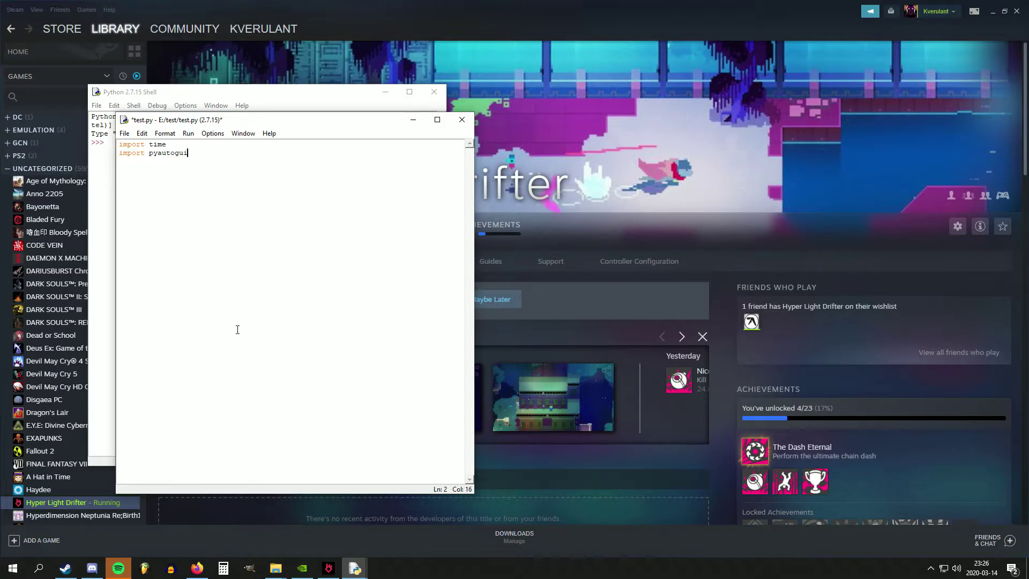
pyautogui.press('Return')
pyautogui.write('e')
pyautogui.press('Return')
pyautogui.write('g')
pyautogui.write('ui.keyDown')
pyautogui.write('("space')
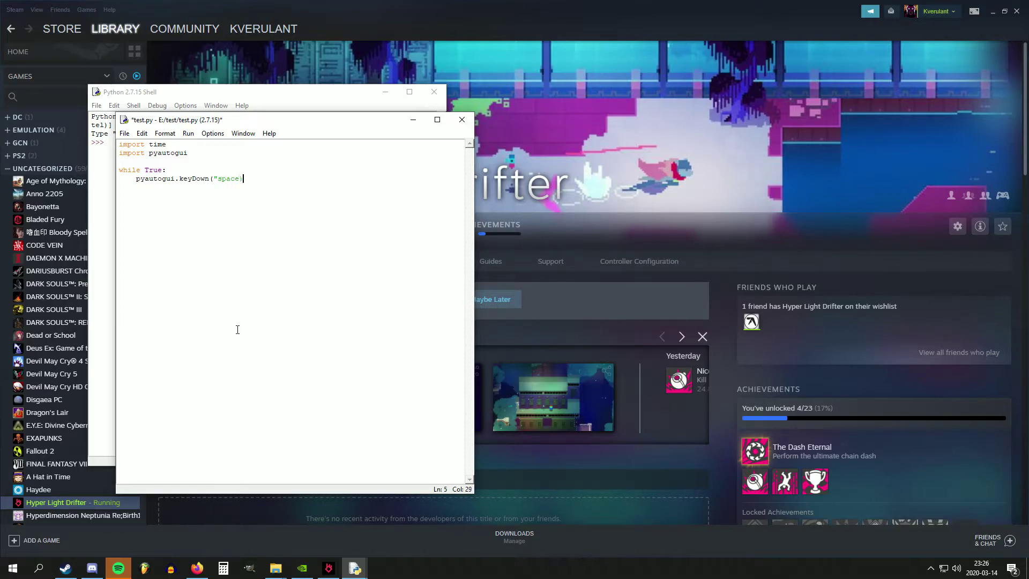
pyautogui.hotkey('shift', 'Left')
pyautogui.hotkey('shift', 'Left')
pyautogui.hotkey('shift', 'Left')
pyautogui.hotkey('shift', 'Left')
pyautogui.hotkey('shift', 'Left')
pyautogui.hotkey('shift', 'Left')
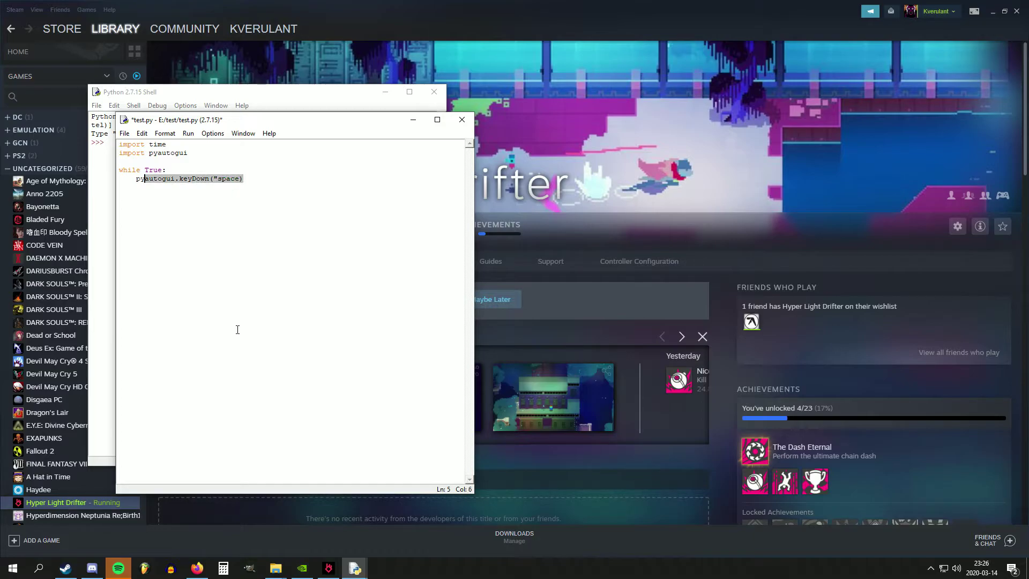
pyautogui.press('Left')
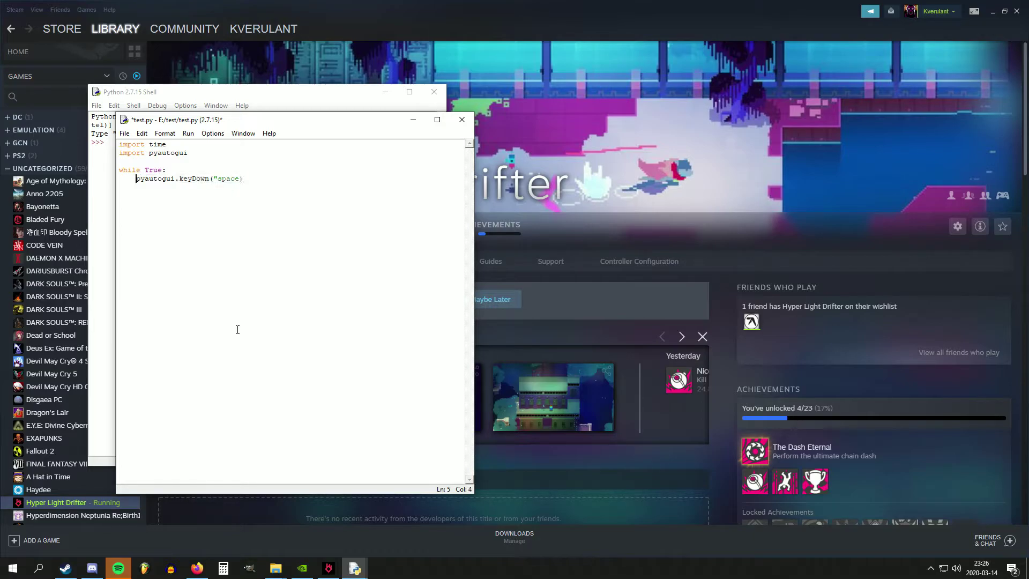
pyautogui.press('End')
pyautogui.write('"')
# - Paste a copy of the keyDown line and change it to keyUp("space")
pyautogui.write('pyautogui.keyDown("space")')
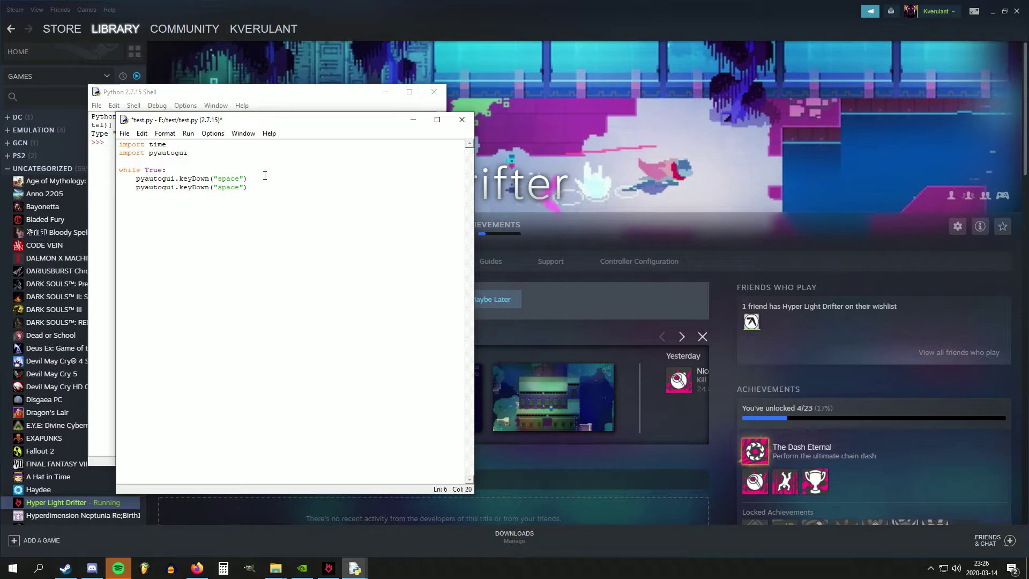
pyautogui.hotkey('shift', 'Left')
pyautogui.write('up')
pyautogui.moveTo(264, 175); pyautogui.dragTo(259, 191)
# - Add time.sleep(0.05) on a new loop line and save test.py
pyautogui.press('Right')
pyautogui.press('Return')
pyautogui.write('.sl')
pyautogui.write('(')
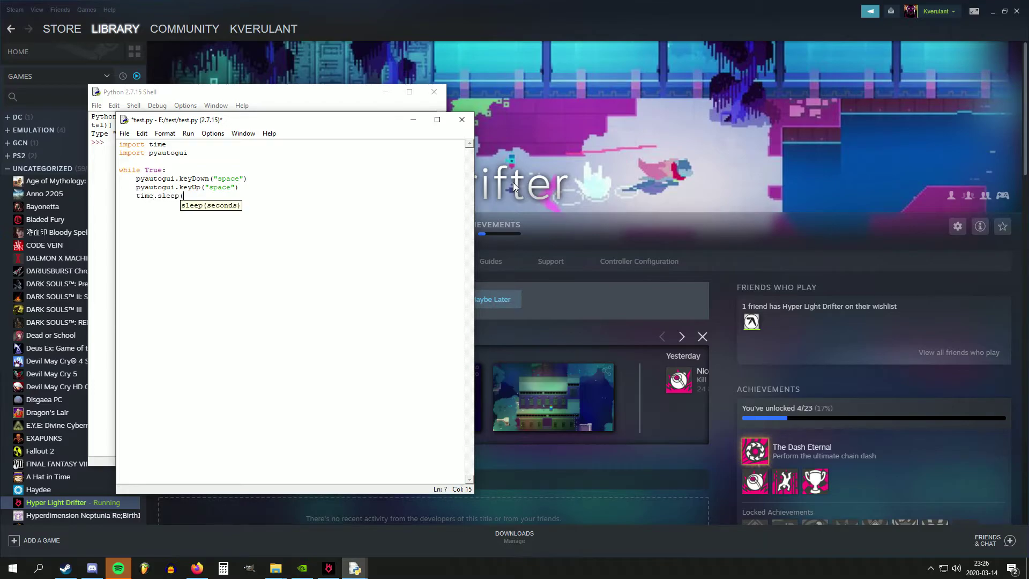
pyautogui.write(')')
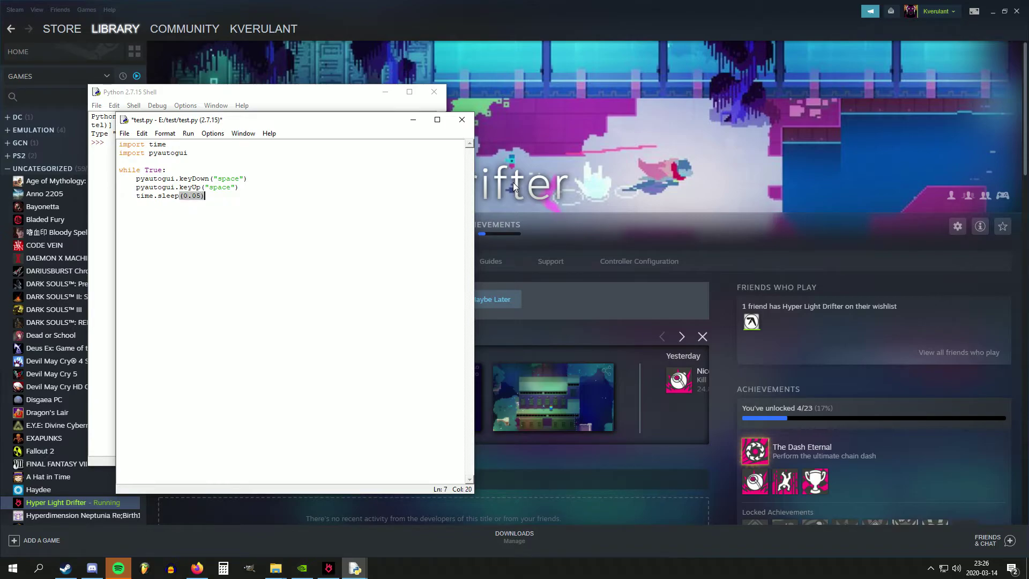
pyautogui.hotkey('ctrl', 's')
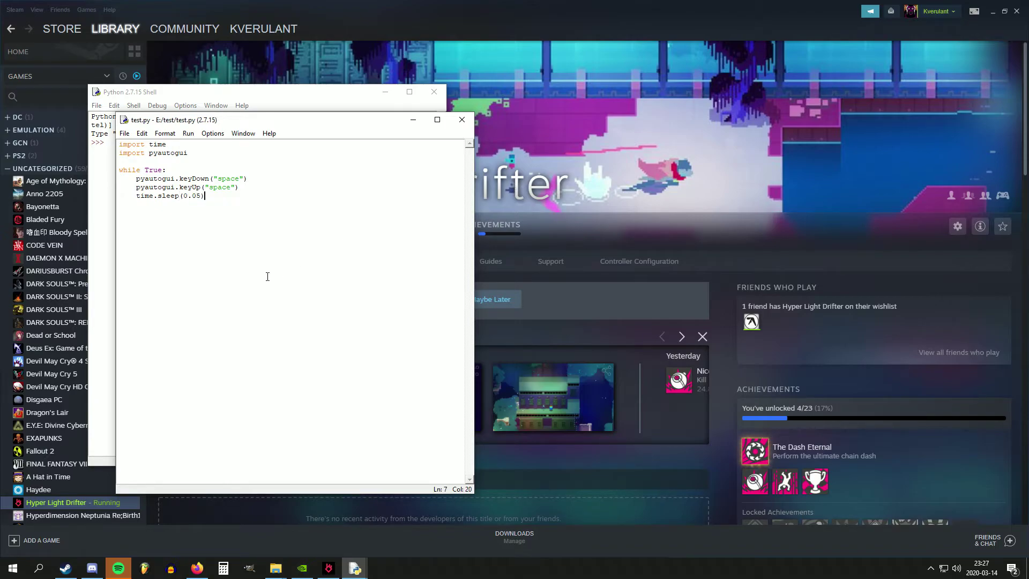
# - Run test.py in the Python shell with F5
pyautogui.press('F5')
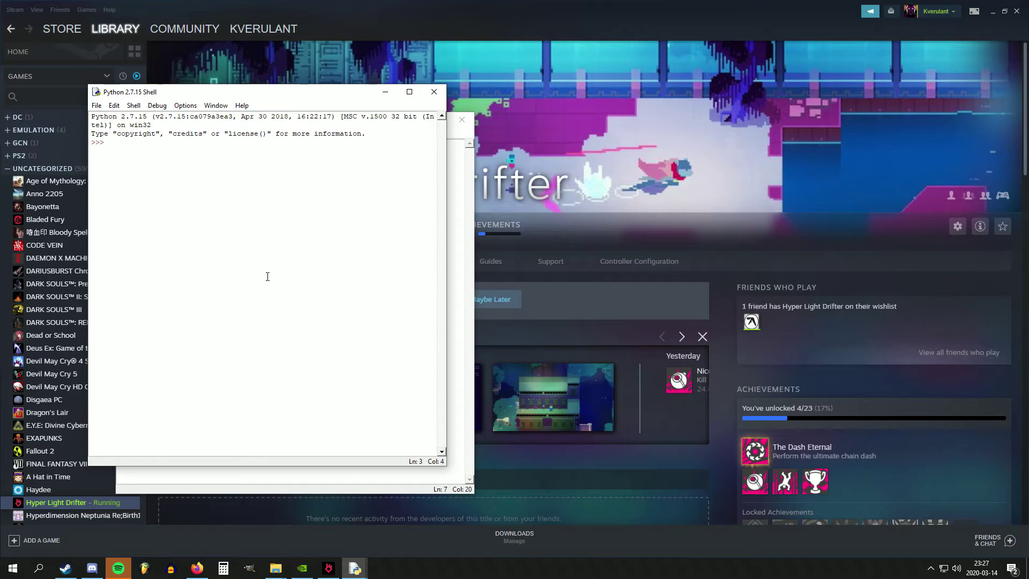